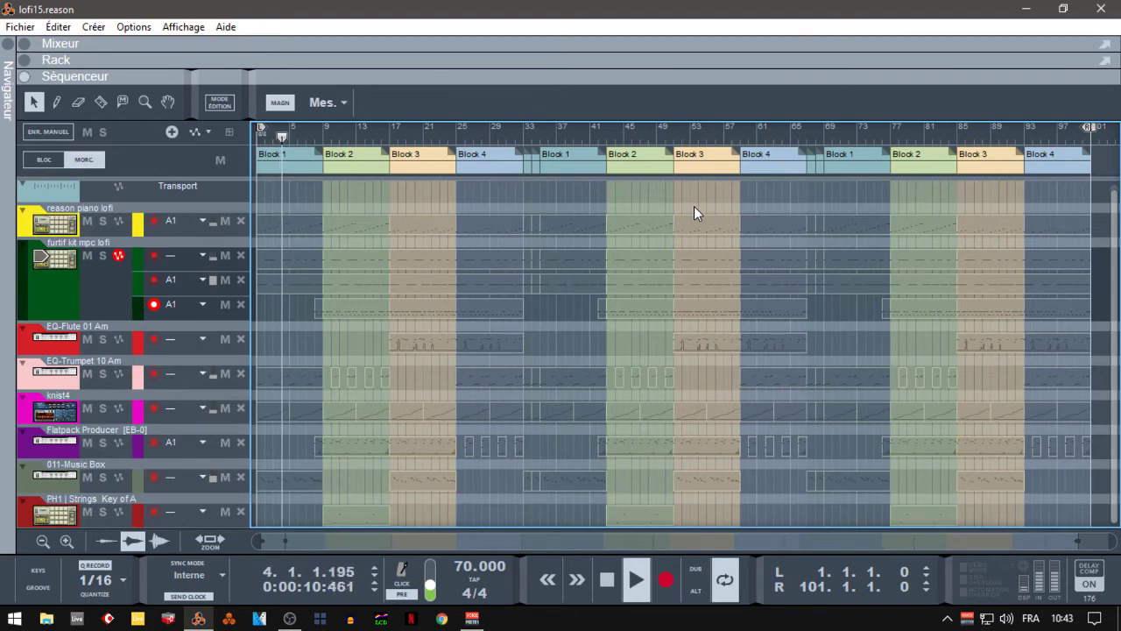
Unfold the Audiomatic effect in the rack's master section and look through the devices down to the PH1 Strings Kong
click(152, 77)
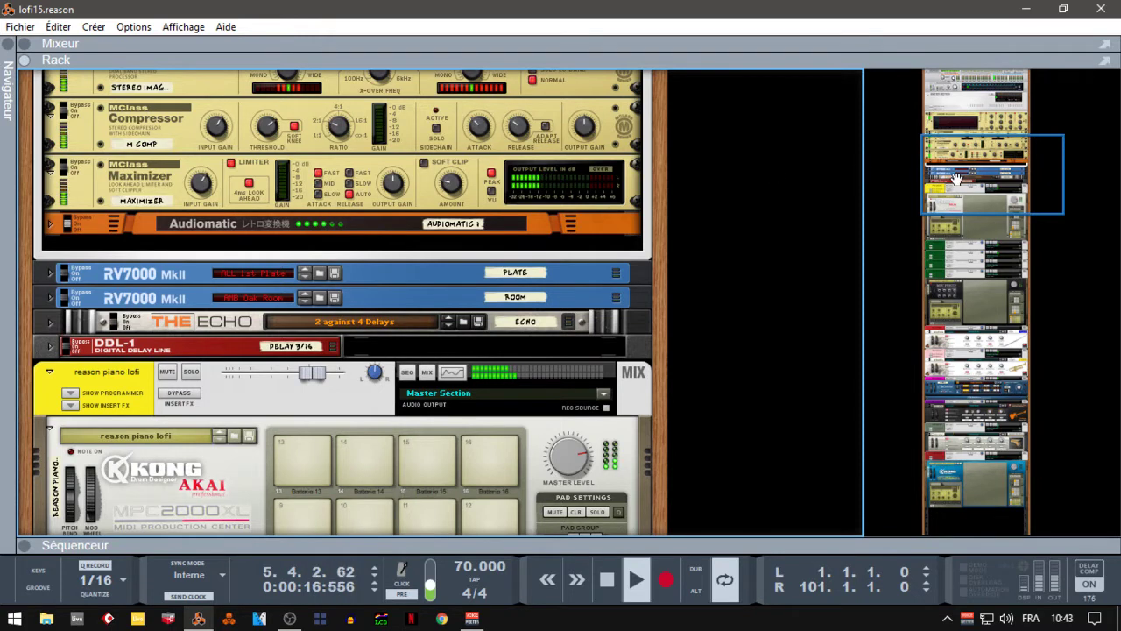
drag(958, 179, 957, 176)
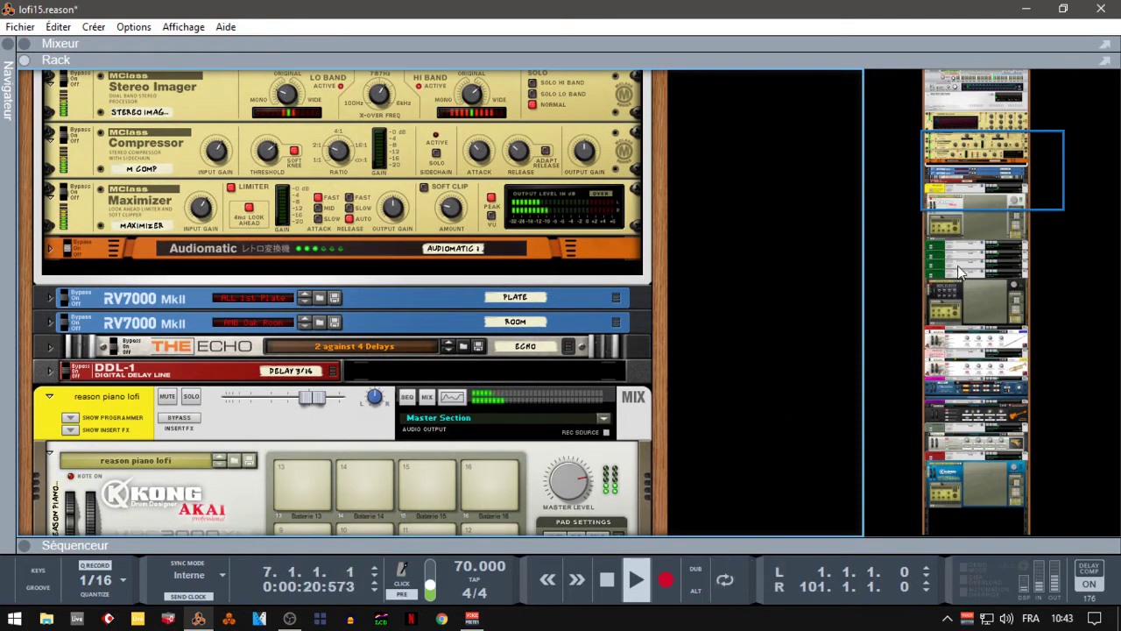
mouse_move(980, 186)
mouse_down()
mouse_move(959, 134)
mouse_move(977, 177)
mouse_up()
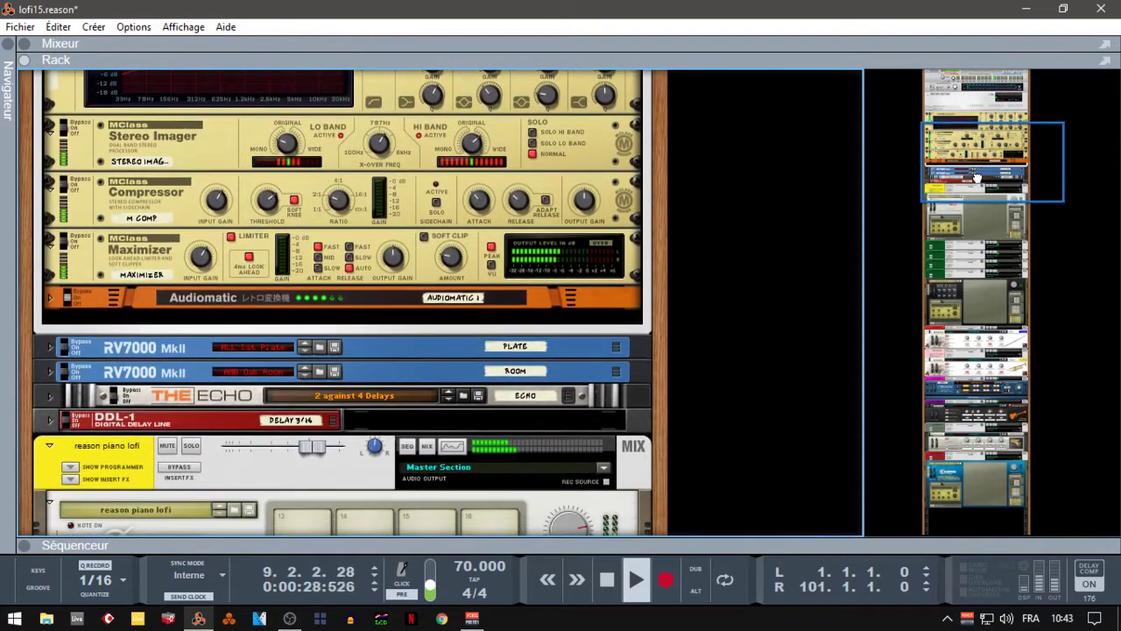
click(52, 297)
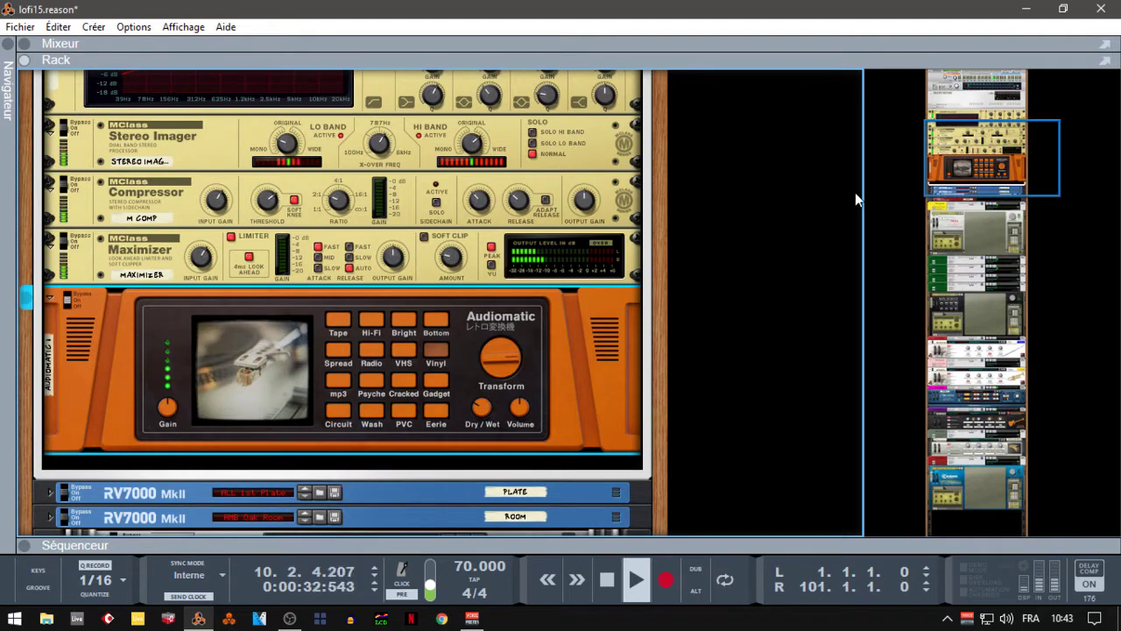
drag(963, 156, 1049, 326)
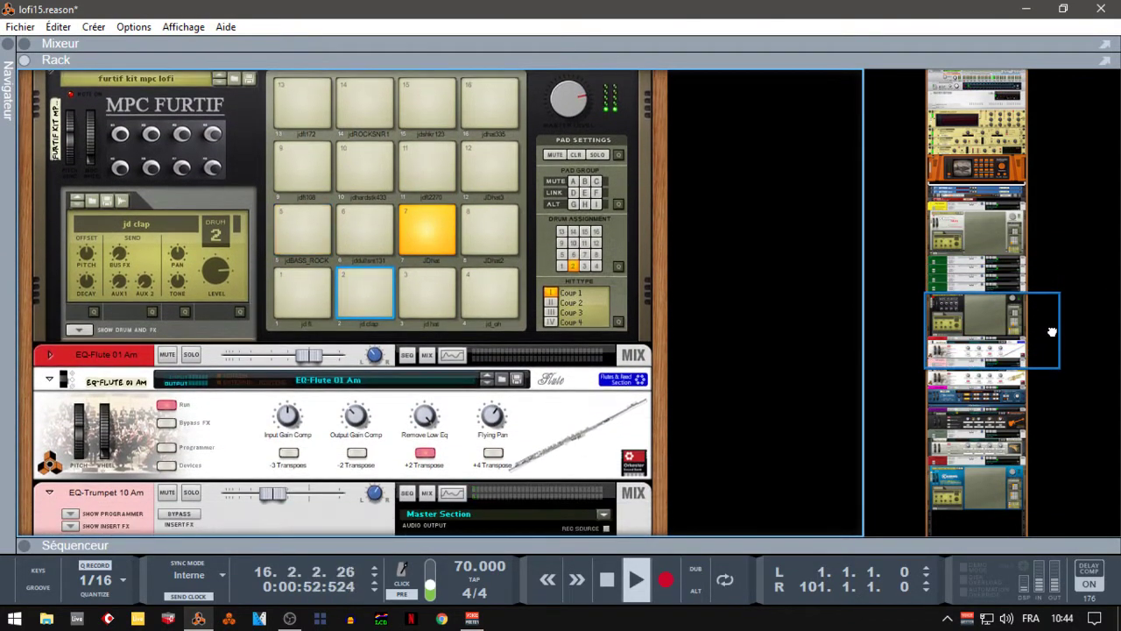
drag(1057, 336, 1062, 470)
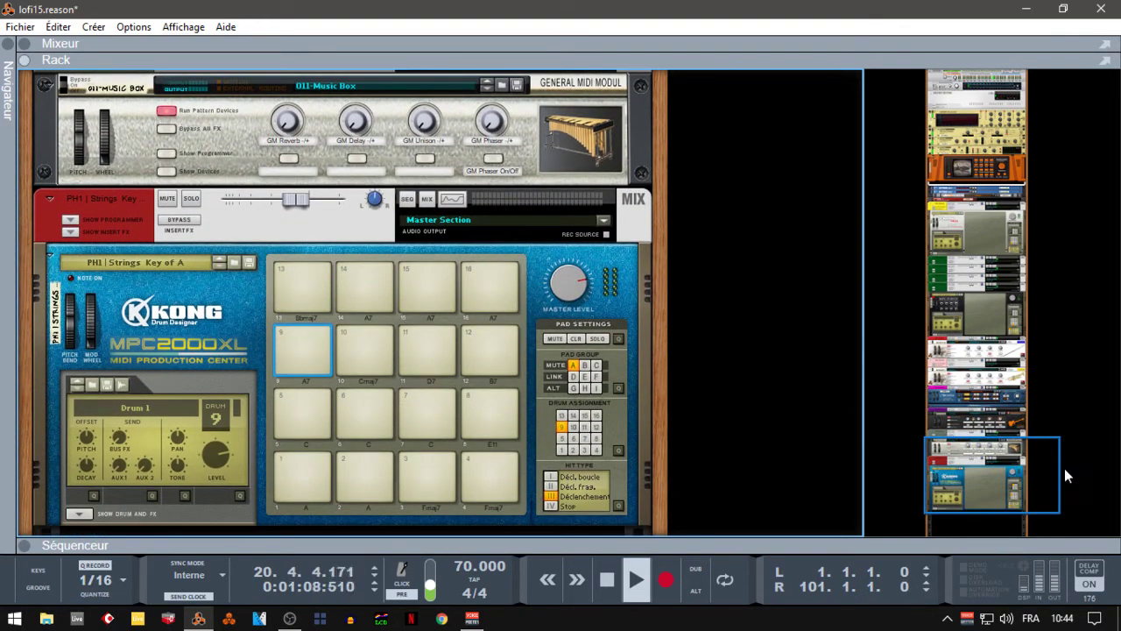
Open the Spectrum EQ from the mixer's master section and examine the reason piano lofi, furtif kit mpc lofi and Bus 1 channels
key(F5)
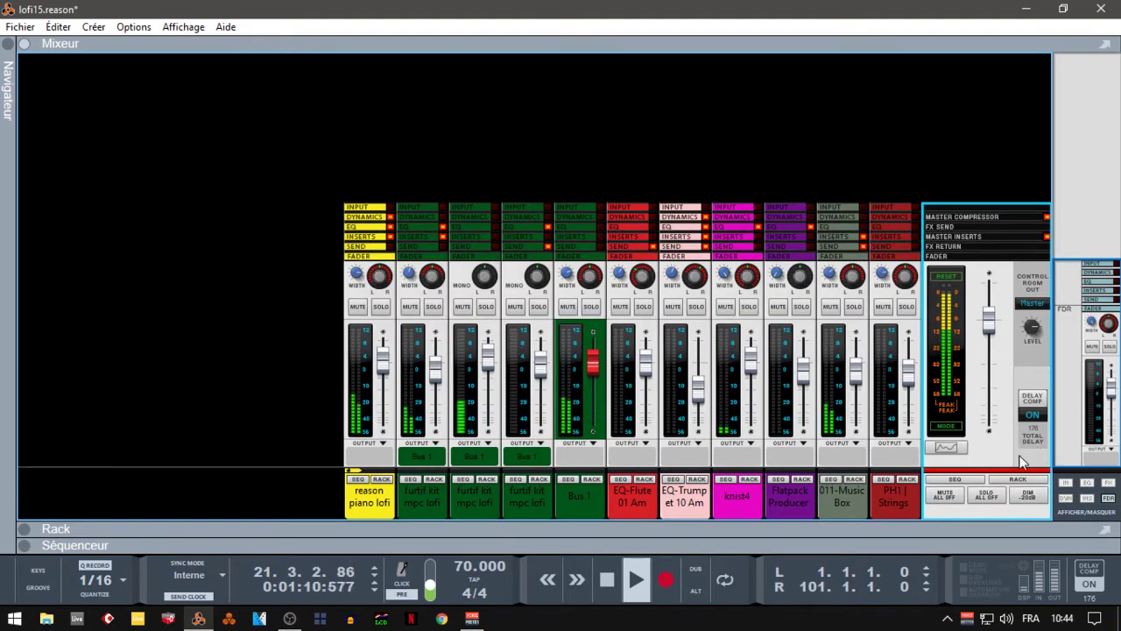
click(946, 449)
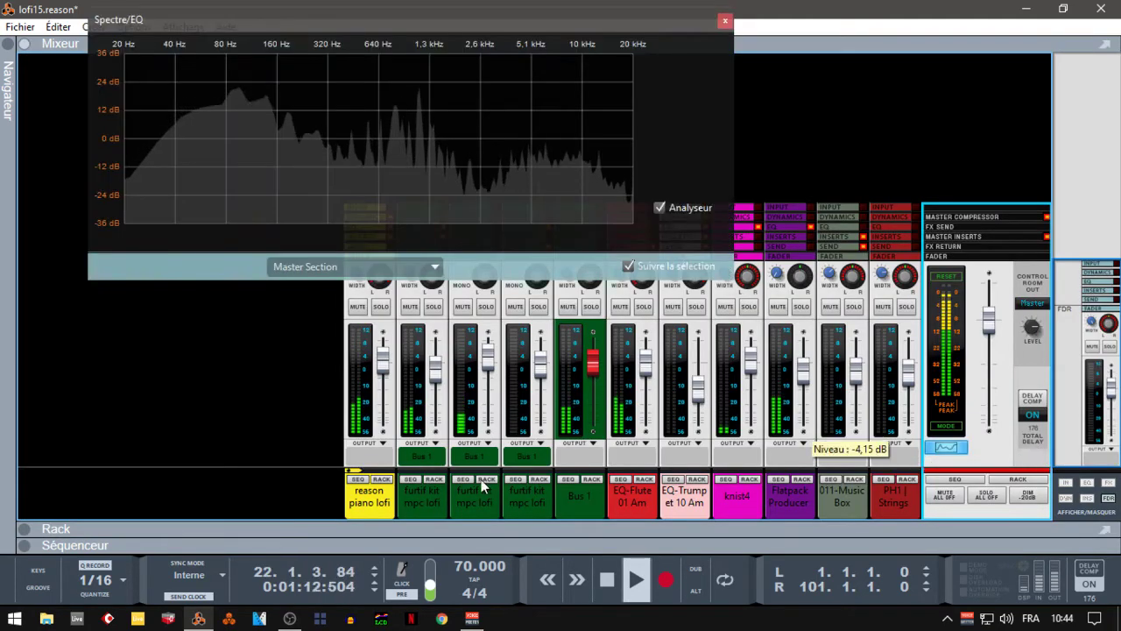
click(375, 458)
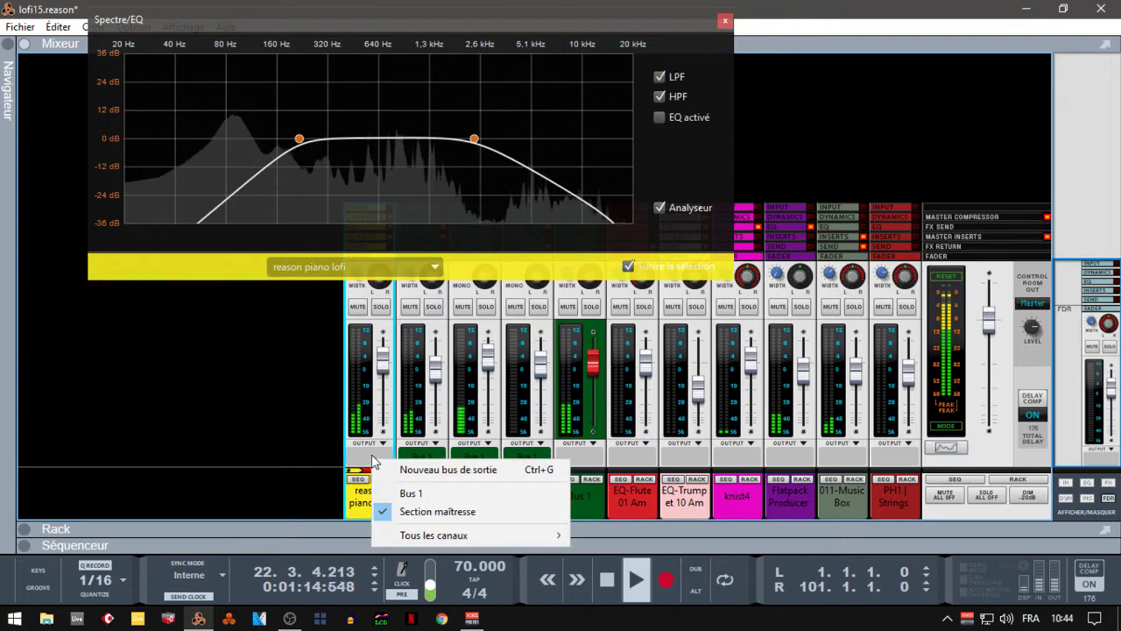
click(375, 396)
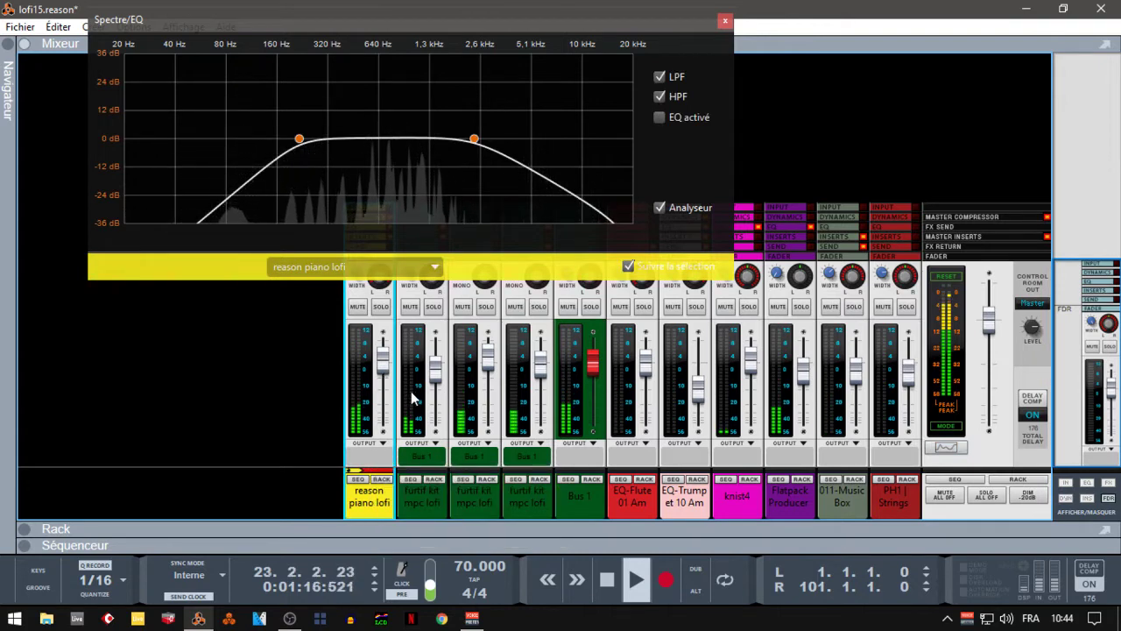
click(413, 397)
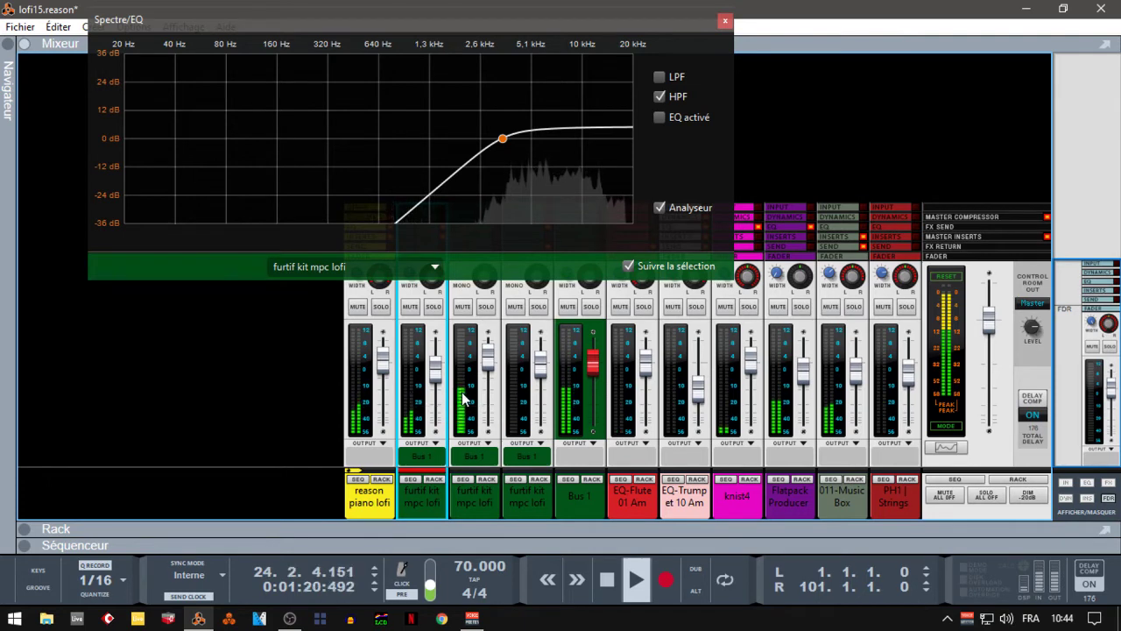
click(459, 397)
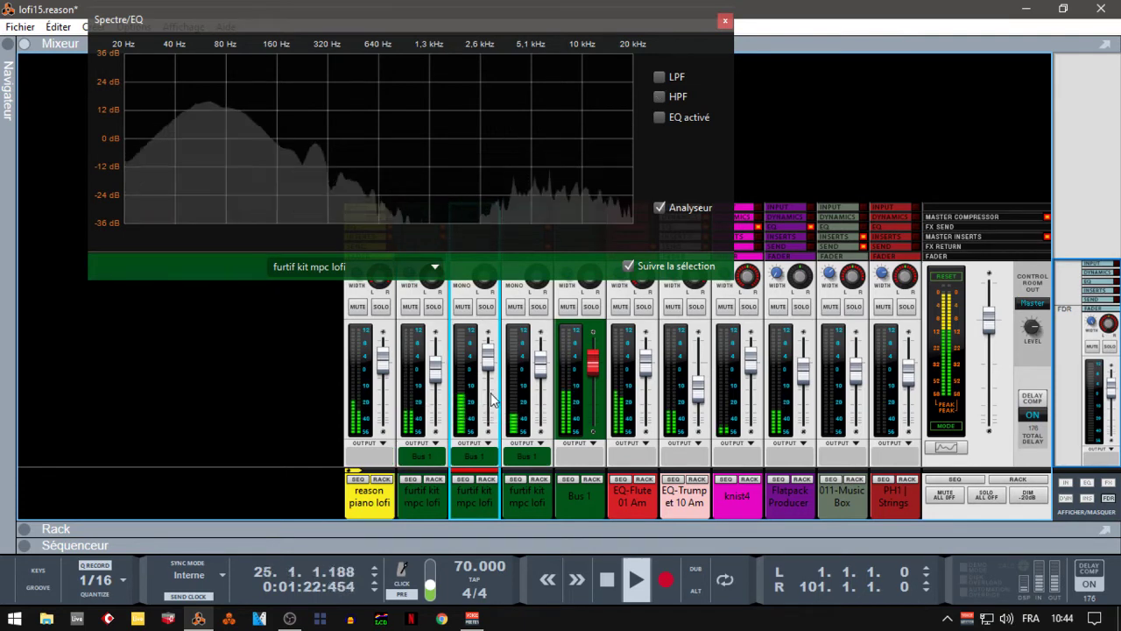
click(518, 397)
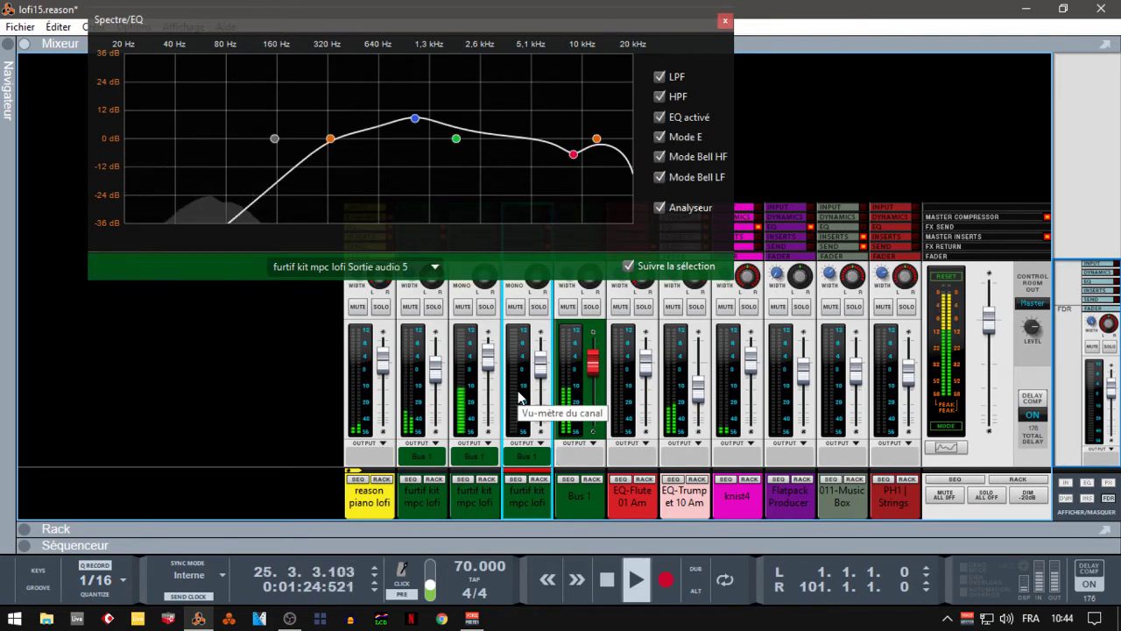
click(567, 391)
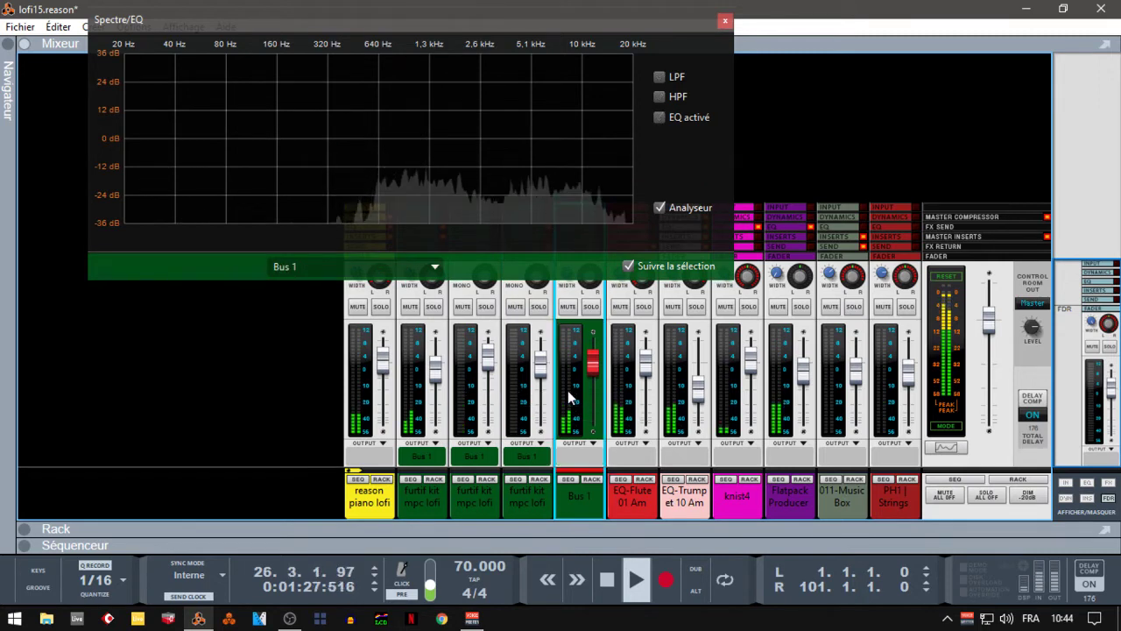
Examine the Spectrum EQ of the flute, trumpet, knist4, Flatpack Producer, Music Box and Strings channels, ending on the Master Section
click(618, 392)
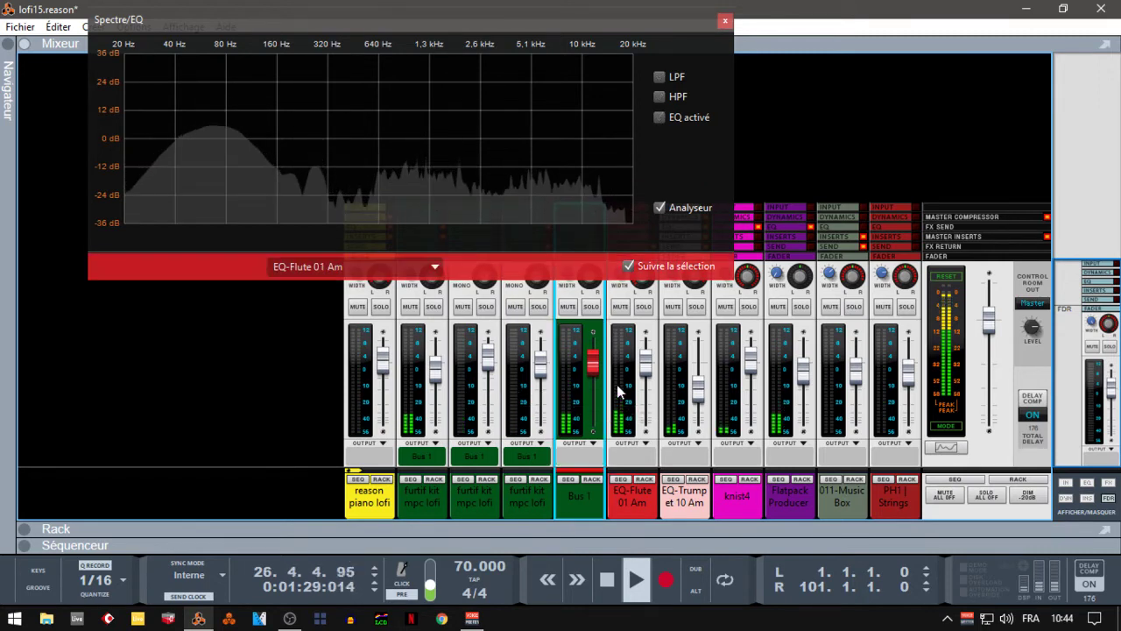
click(677, 396)
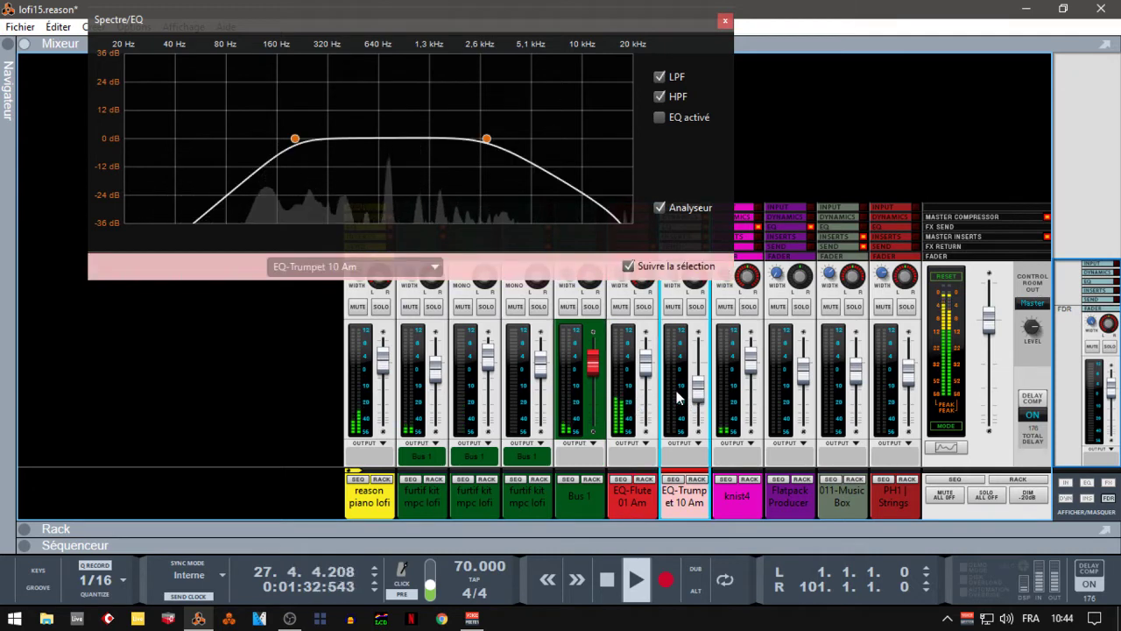
click(731, 396)
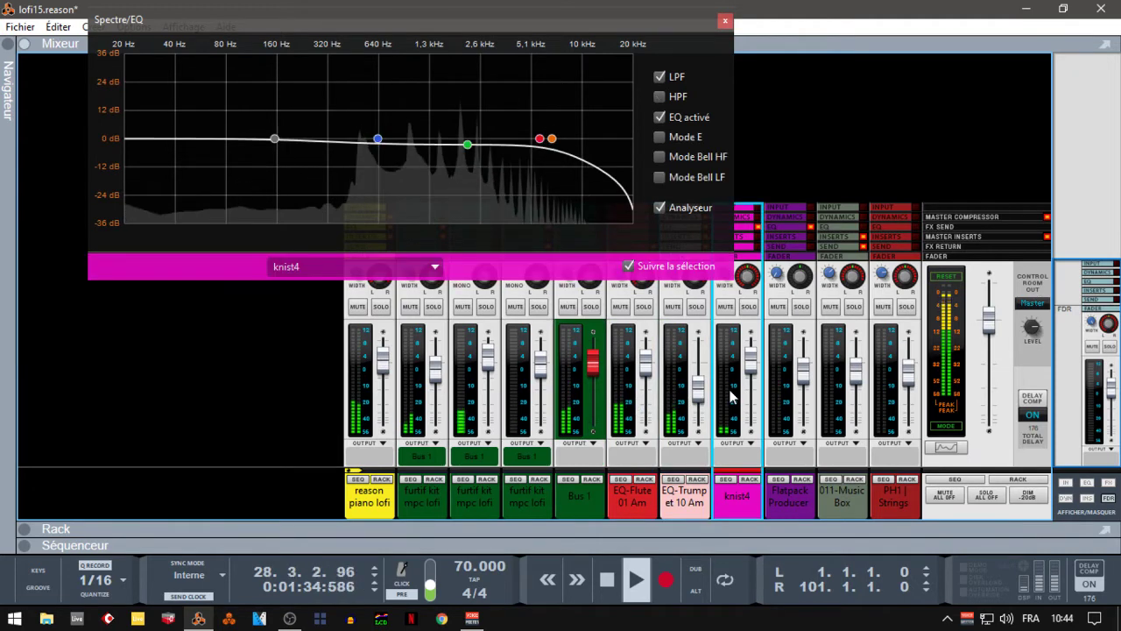
click(780, 391)
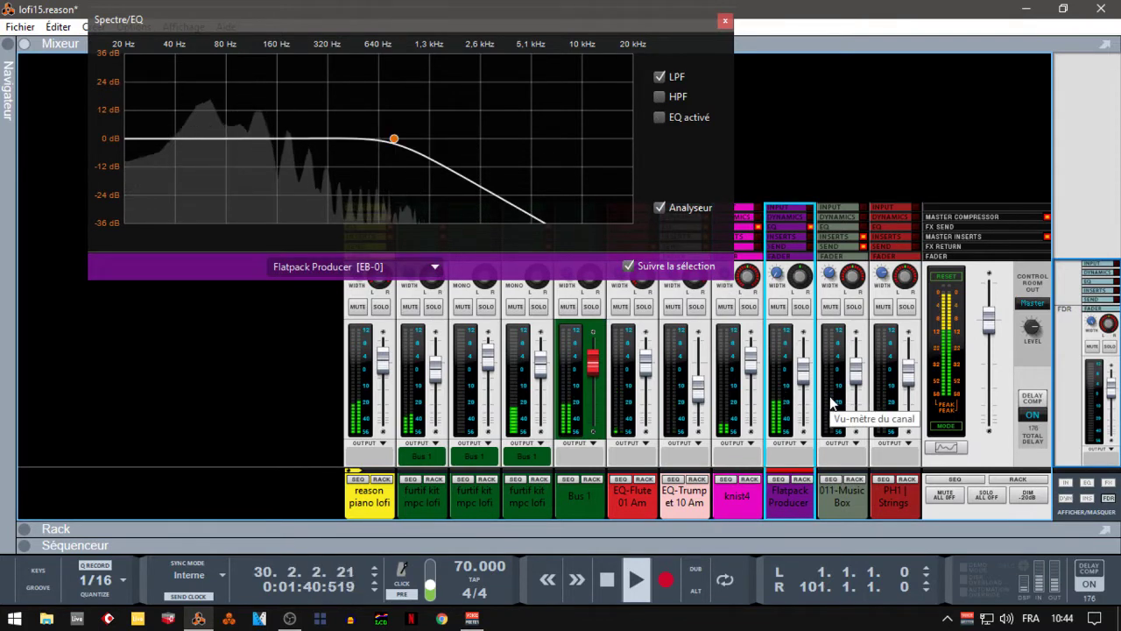
click(833, 338)
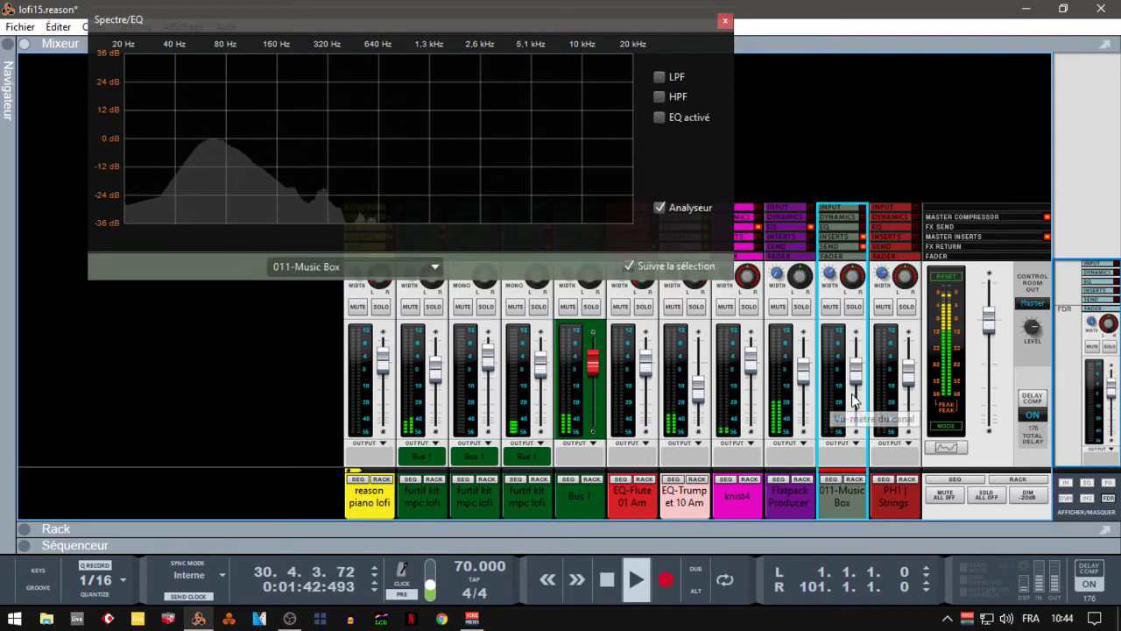
click(887, 401)
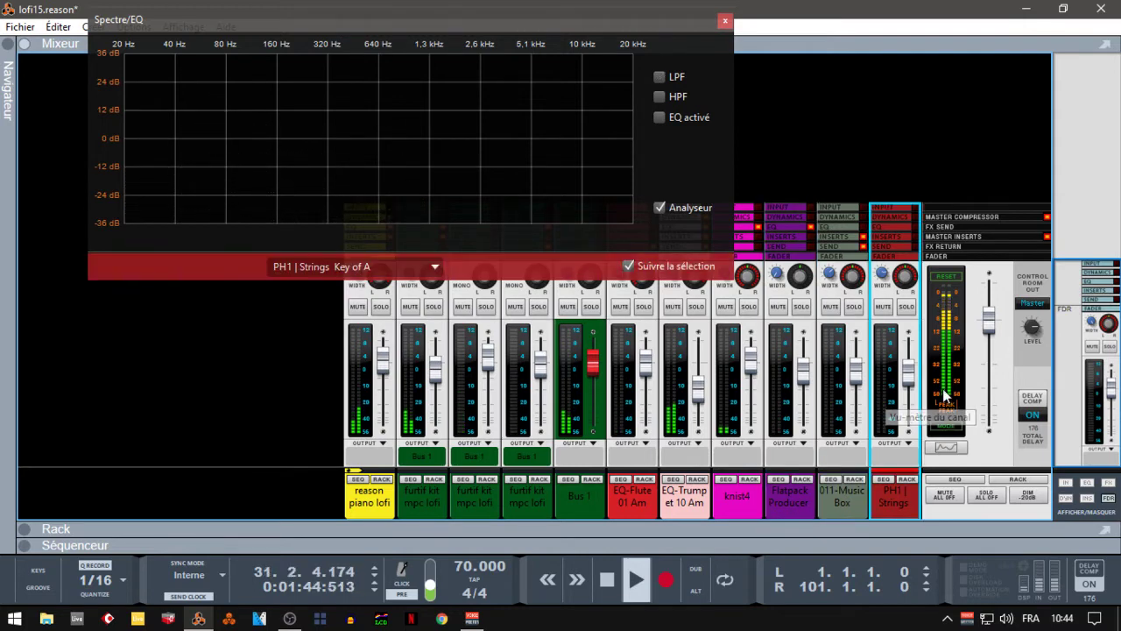
click(950, 392)
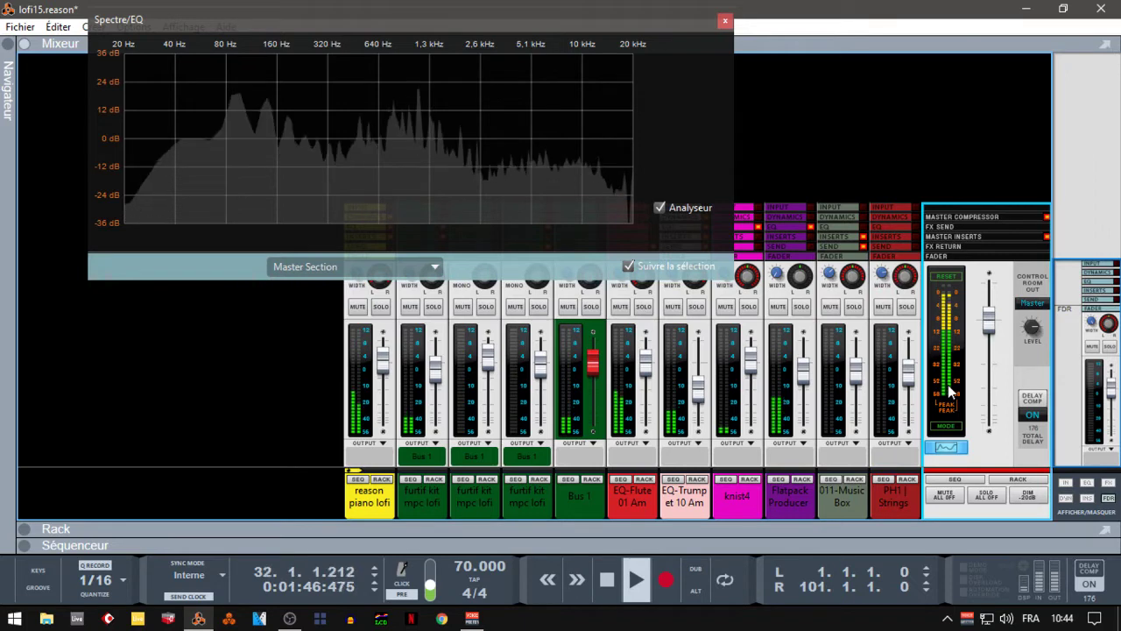
Visit the sequencer, return to the mixer with the Spectrum EQ displayed, and shrink its window and move it away from the channels
key(F7)
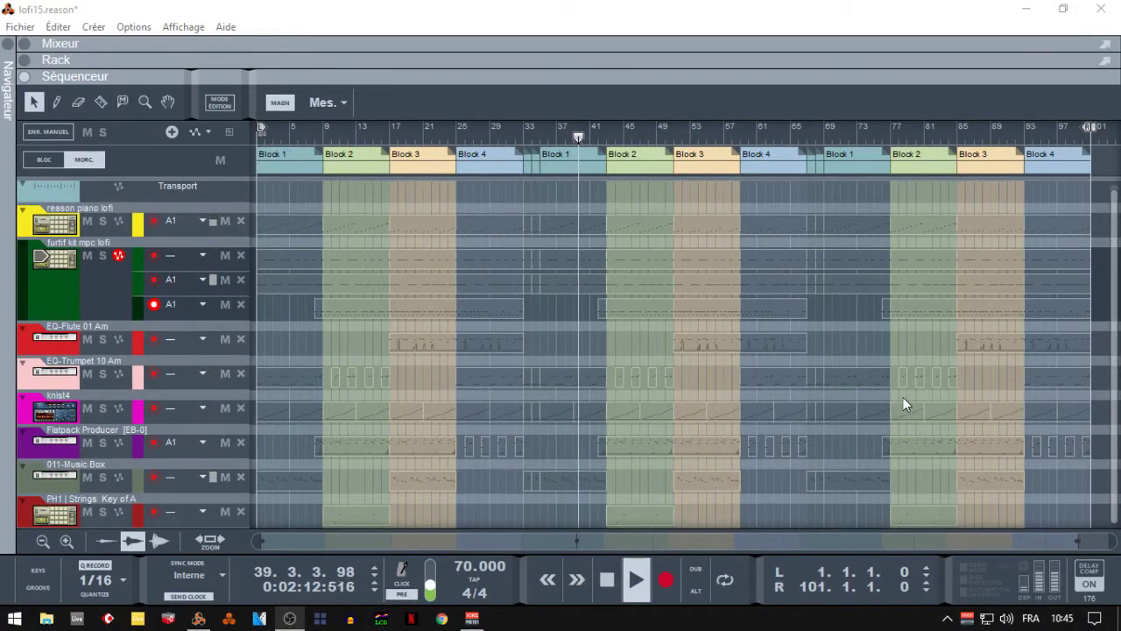
key(F2)
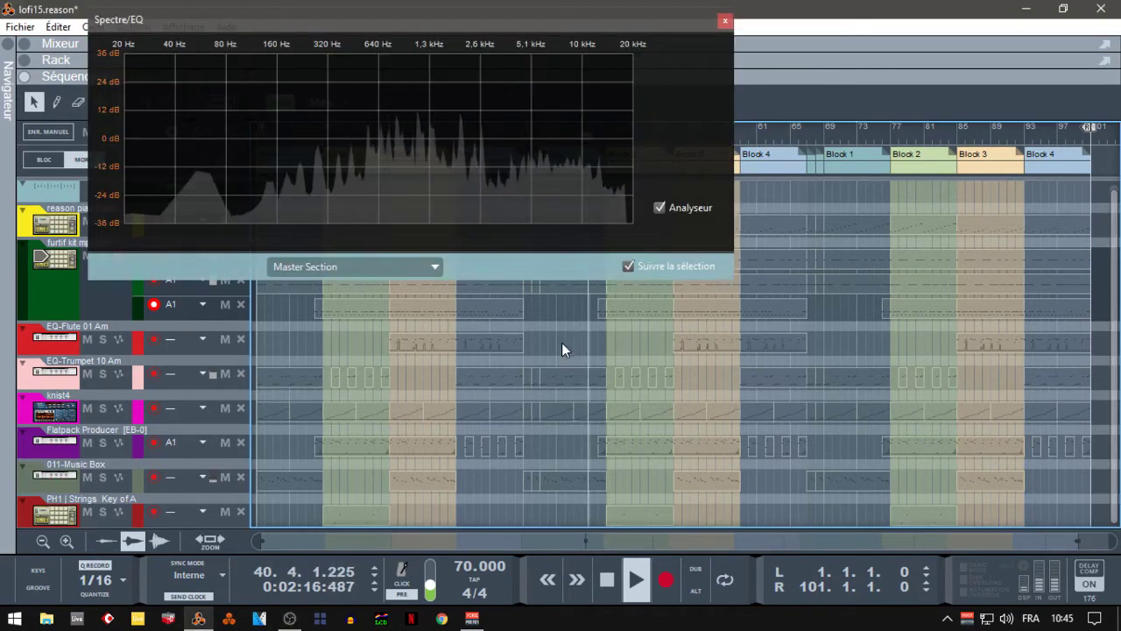
key(F5)
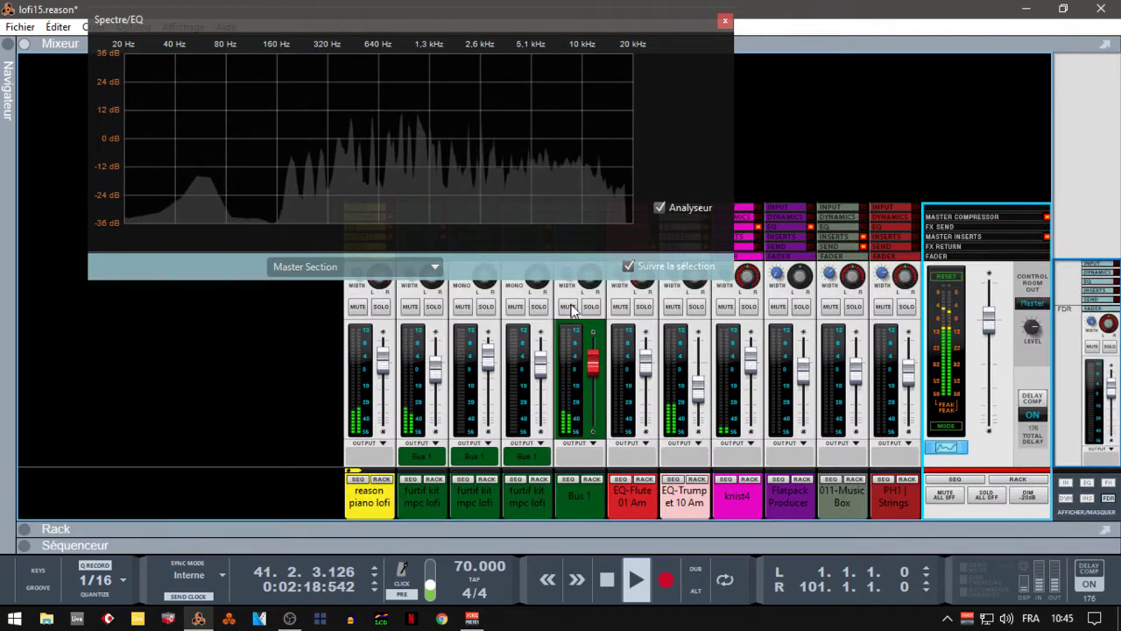
drag(725, 279, 513, 155)
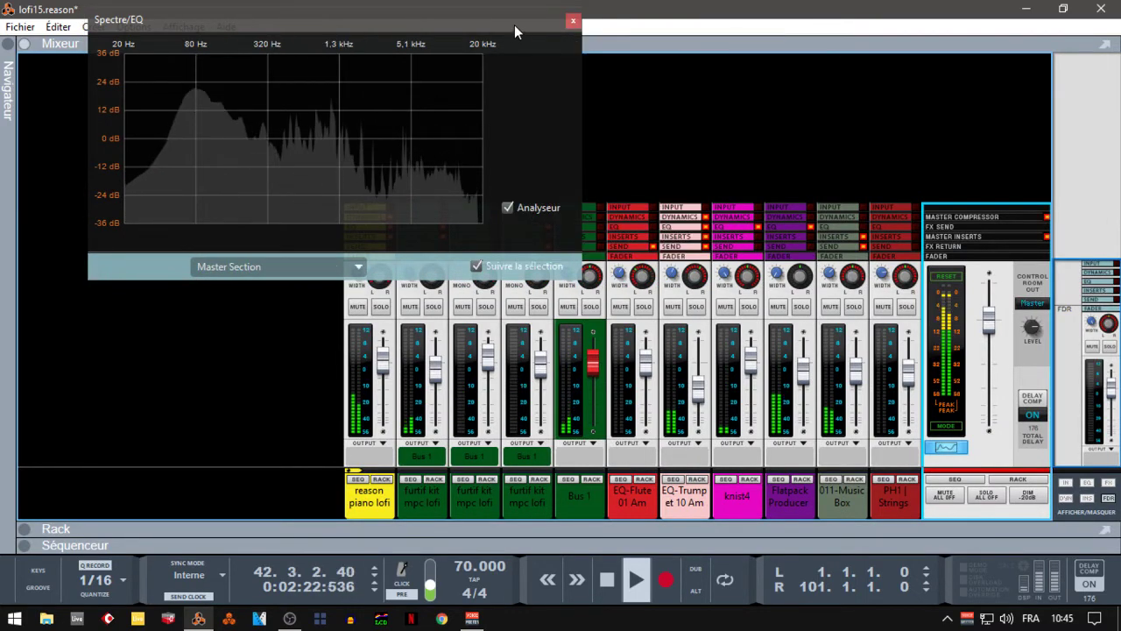
drag(511, 22, 424, 8)
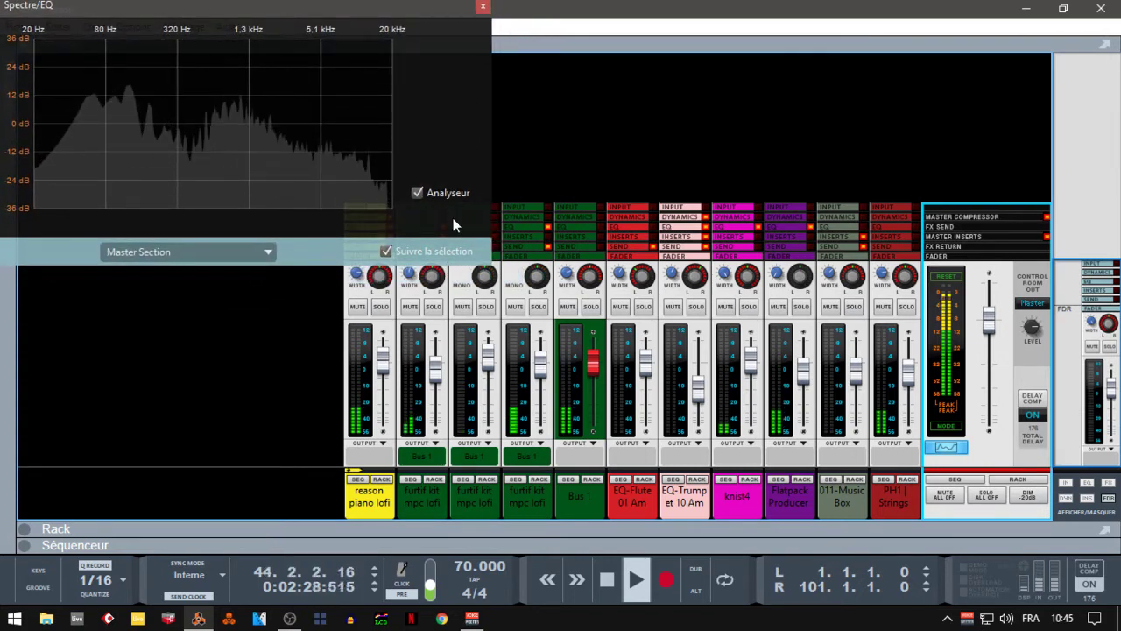
Return to the rack, close the Spectrum EQ window and show the insert effects of the PH1 Strings channel
key(F6)
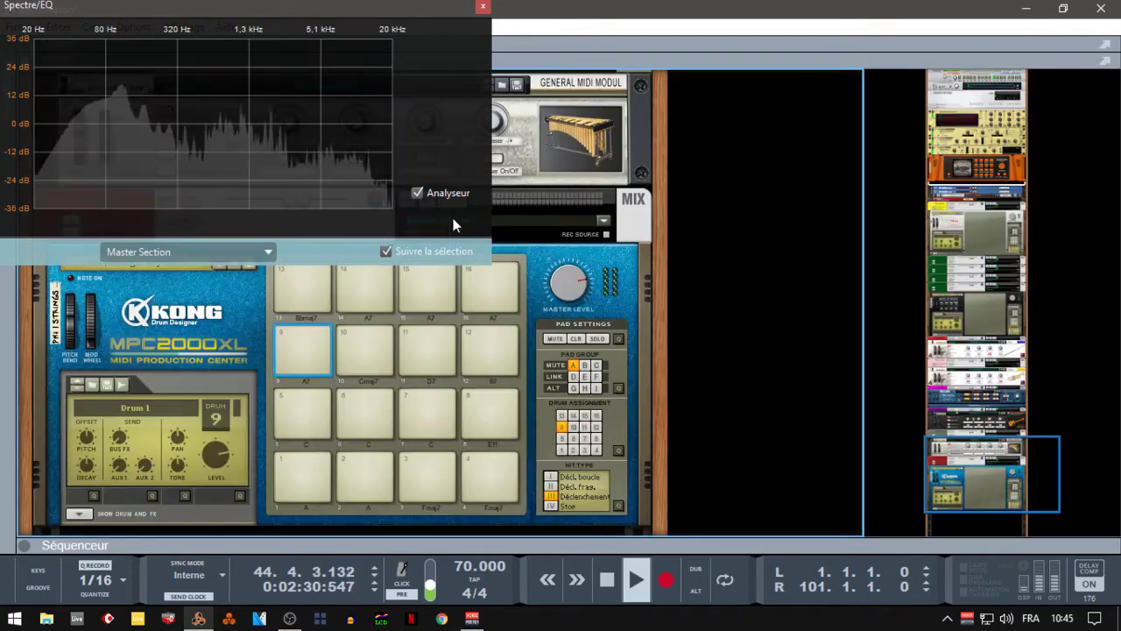
click(482, 7)
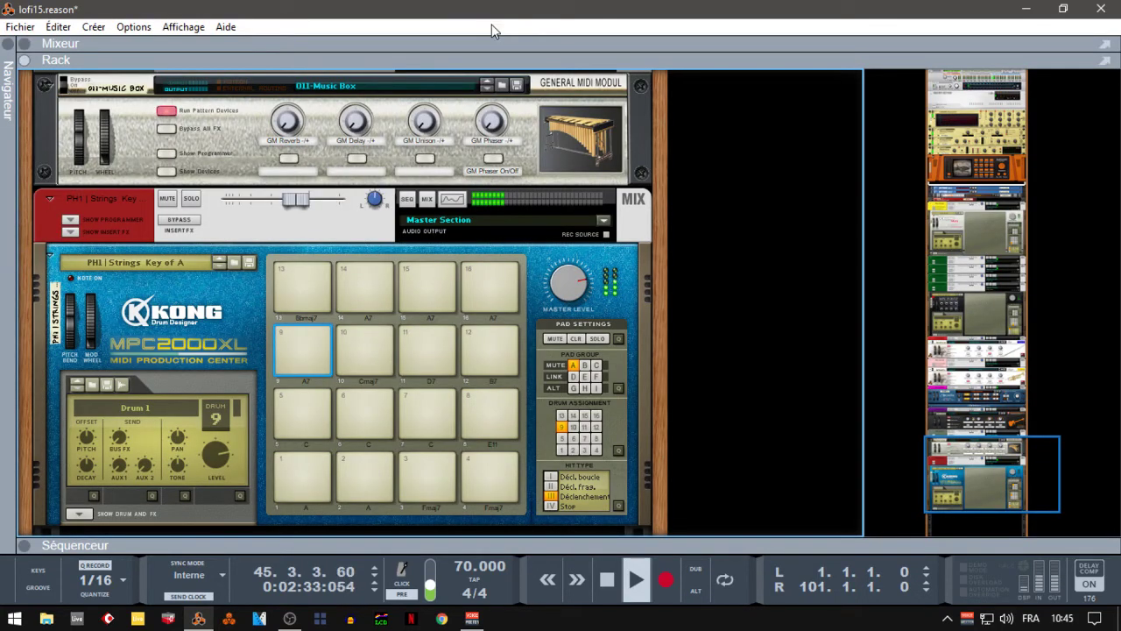
click(72, 231)
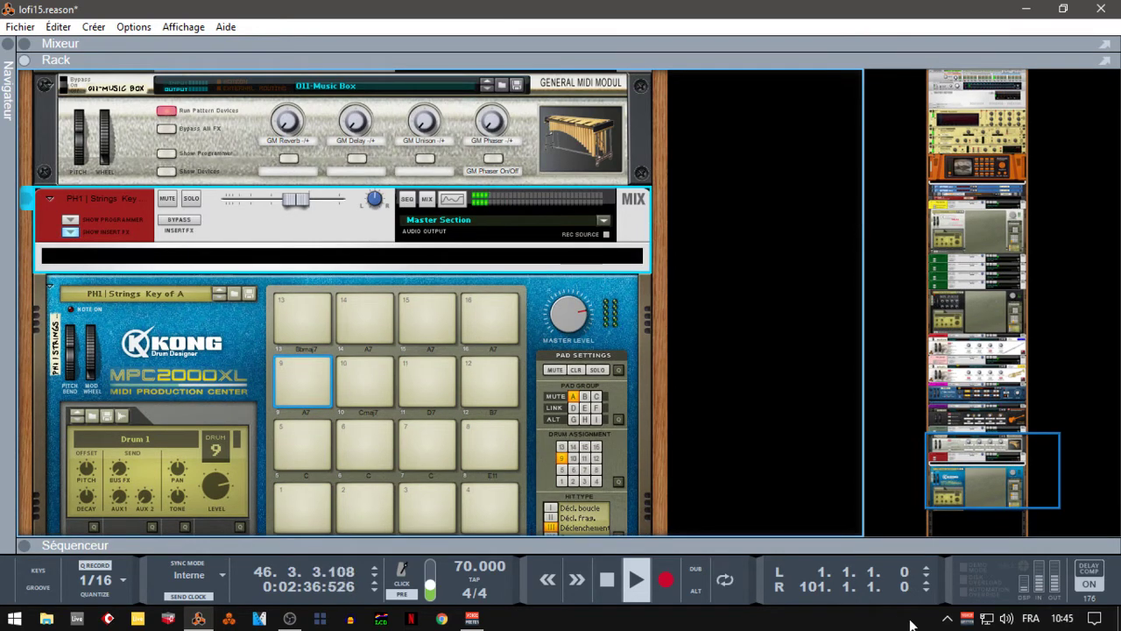
Show the 011-Music Box channel's insert effects, inspect the panning curve in its PanCake2 editor and close the editor
drag(975, 511, 973, 469)
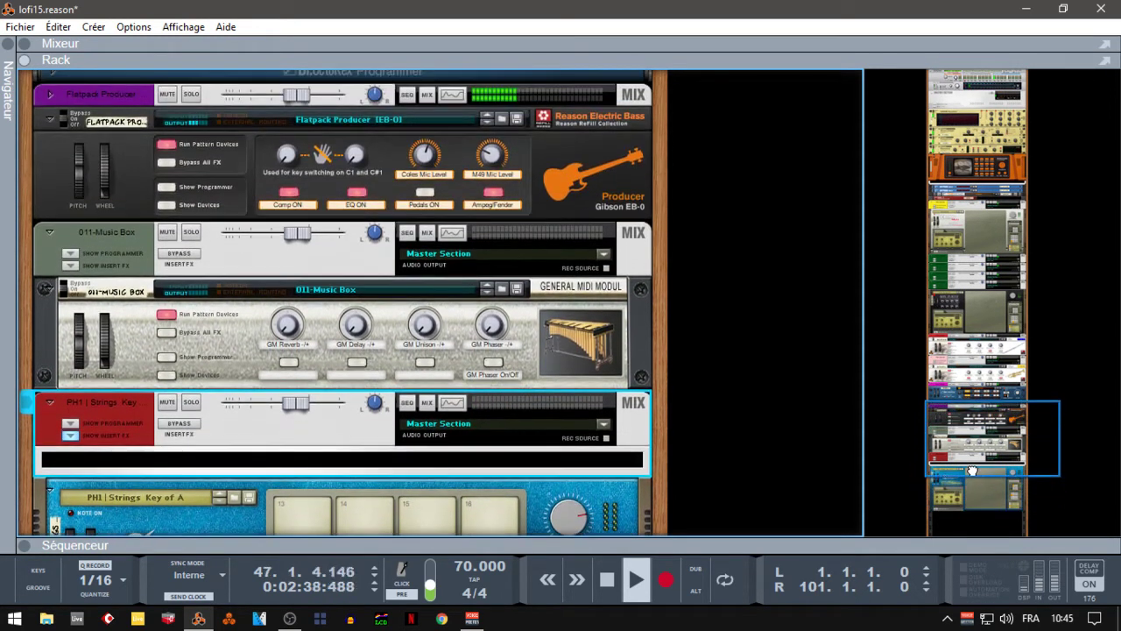
click(71, 266)
click(435, 385)
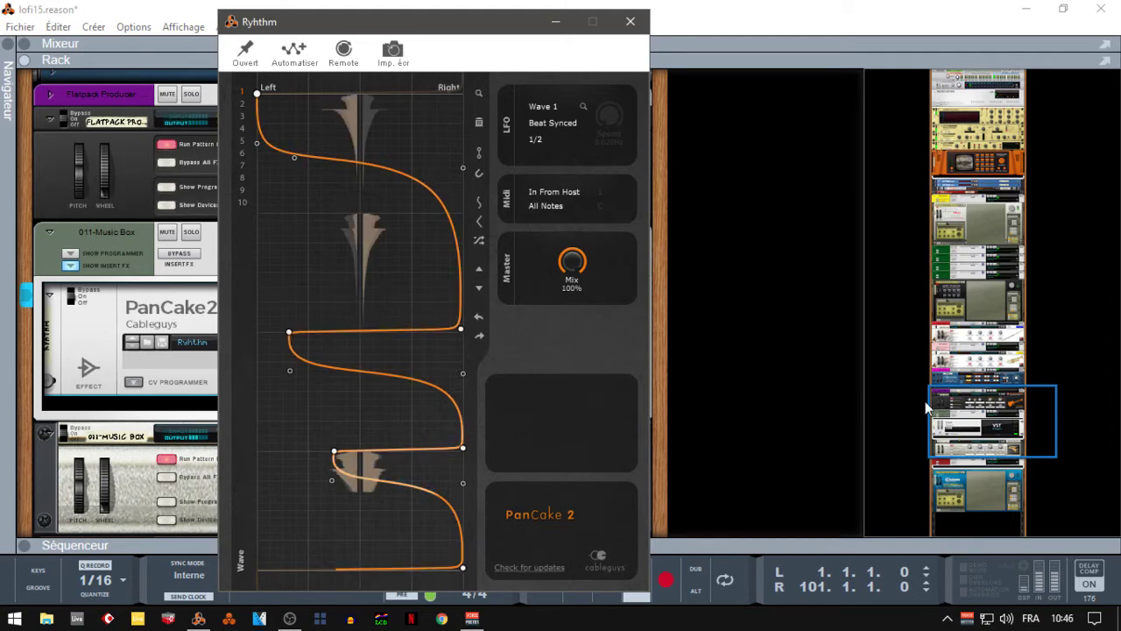
drag(951, 427, 951, 416)
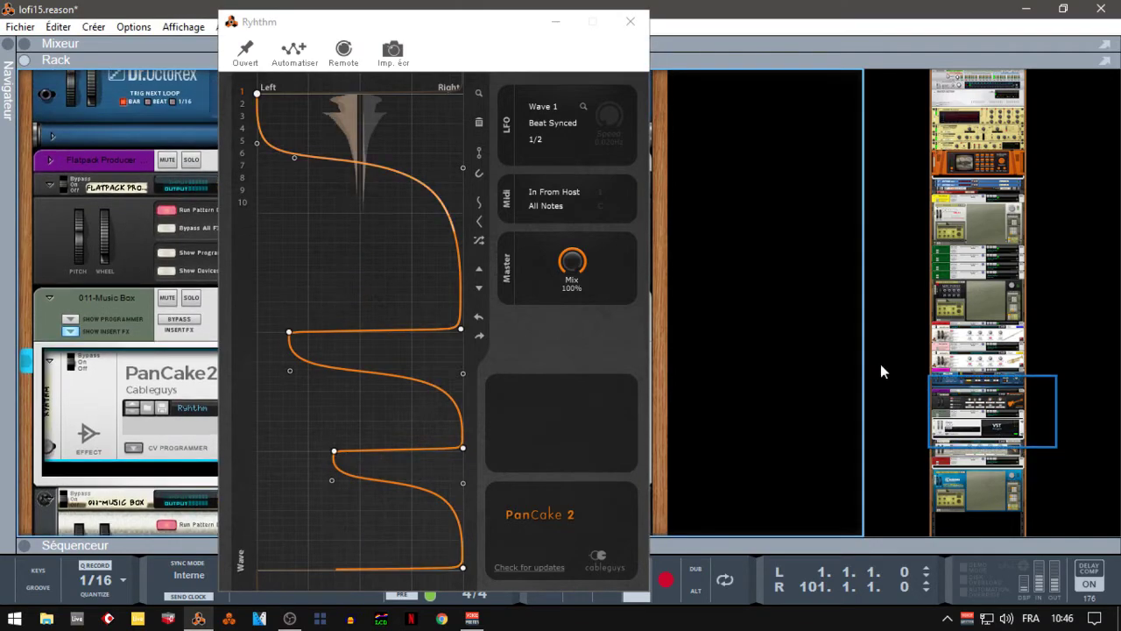
click(630, 21)
Show the insert effects of the reason piano lofi channel and open its PanCake2 editor
drag(949, 425, 835, 233)
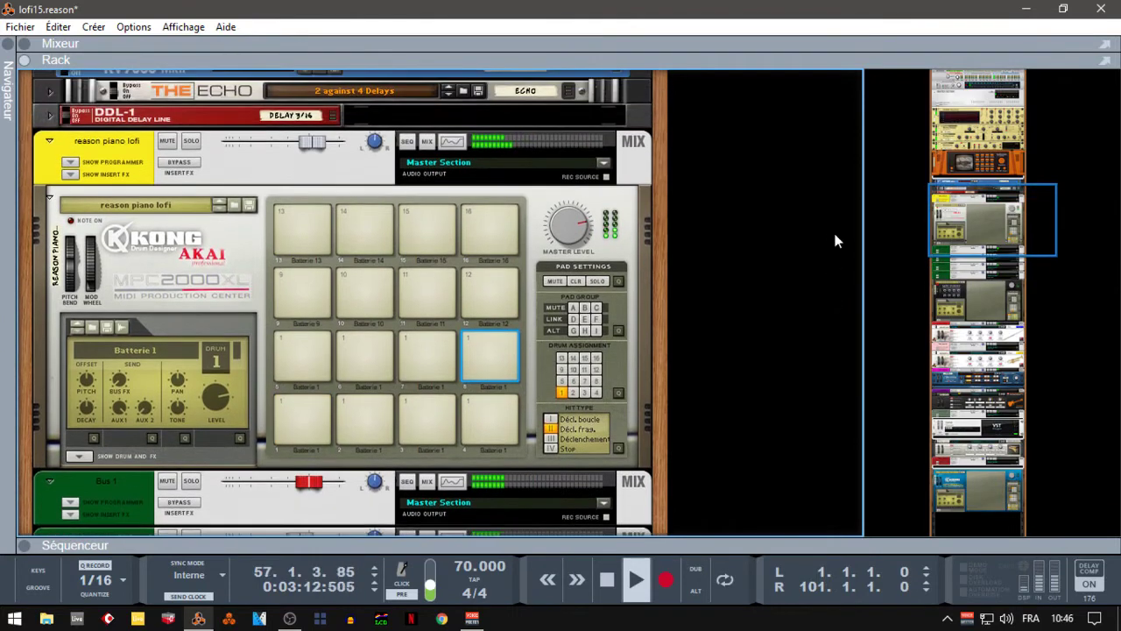
click(83, 179)
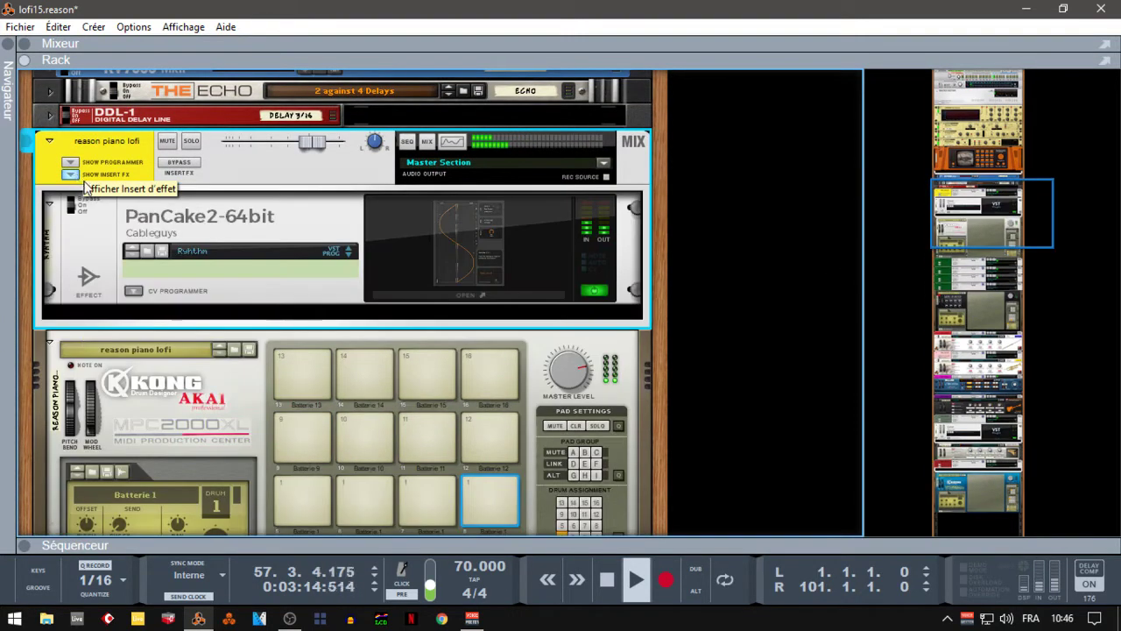
click(423, 296)
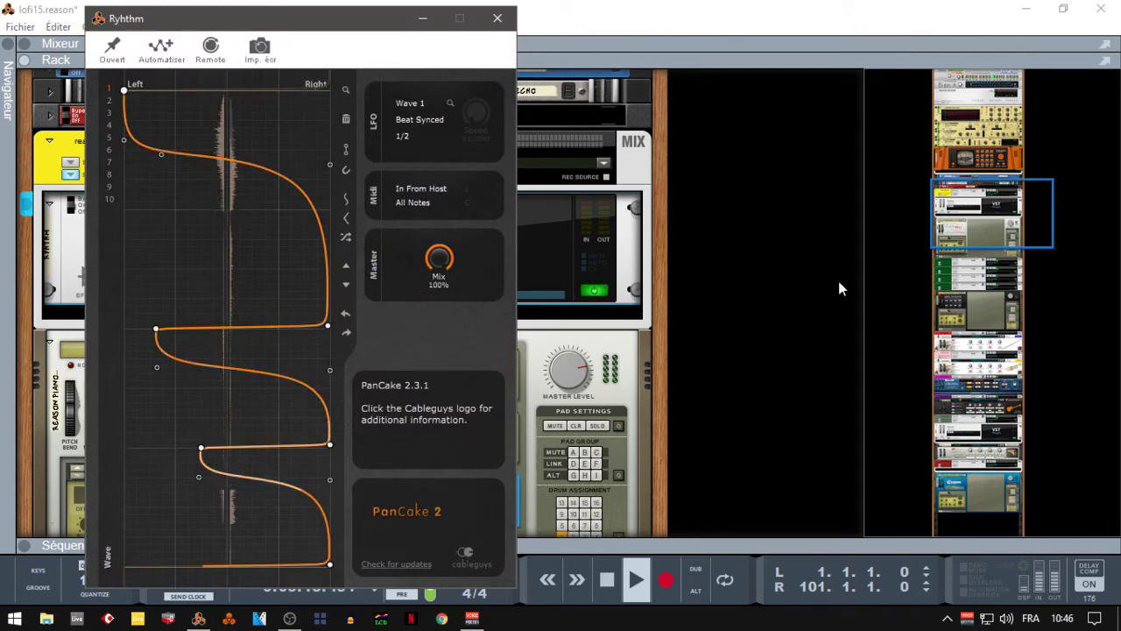
Close the reason piano lofi channel's PanCake2 editor and bring the rack's Master Section with its MClass insert effects into view
drag(963, 240, 963, 215)
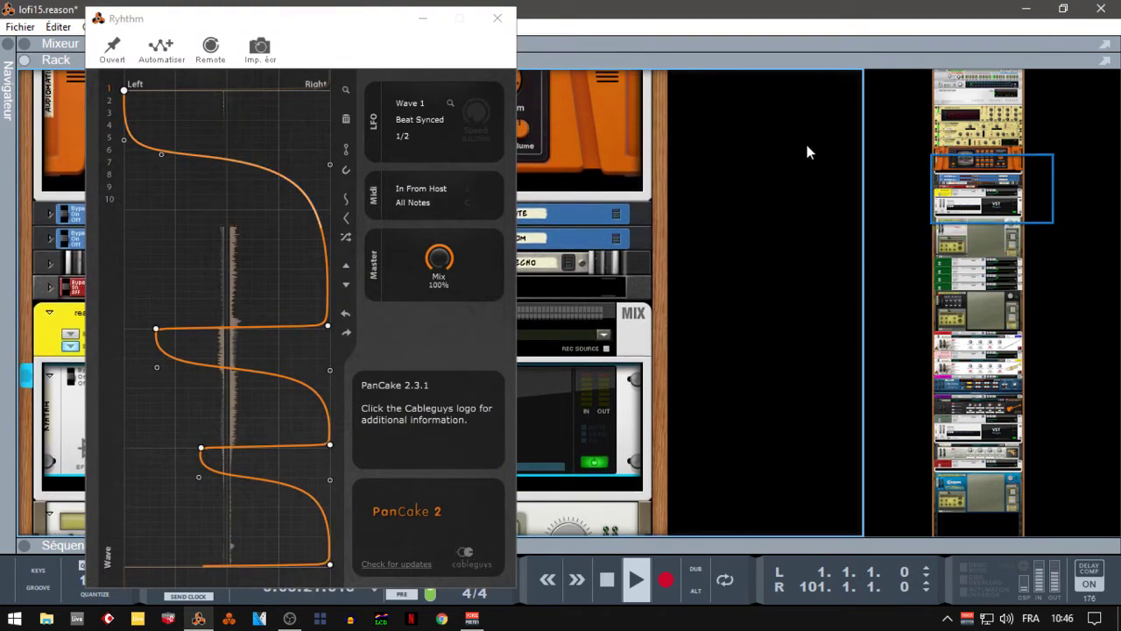
click(496, 19)
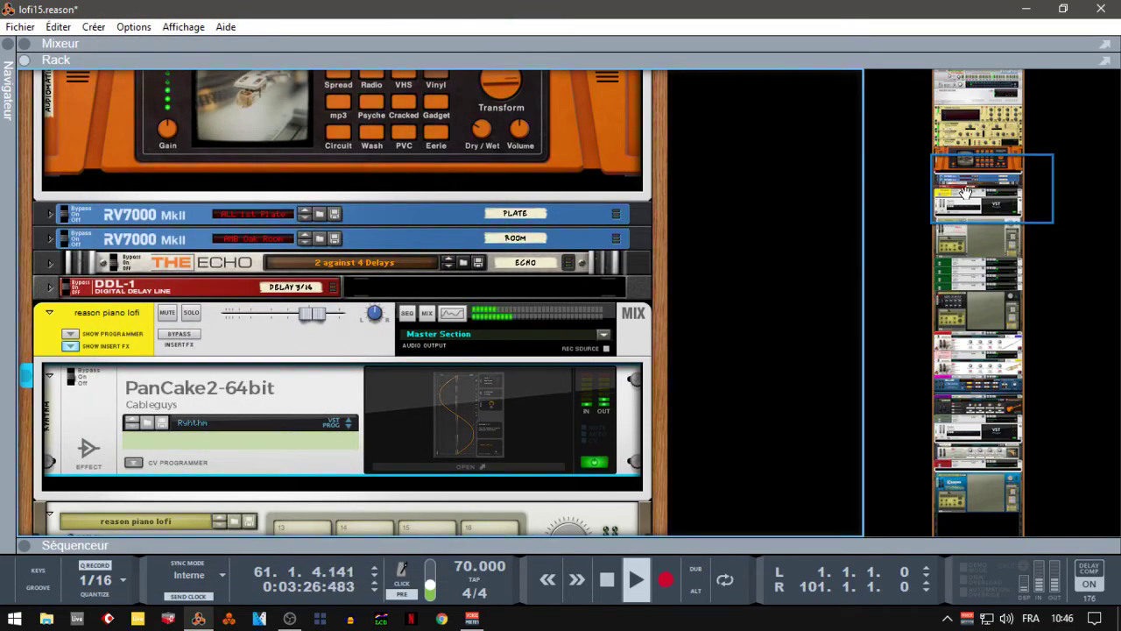
drag(966, 194, 943, 162)
drag(938, 155, 911, 107)
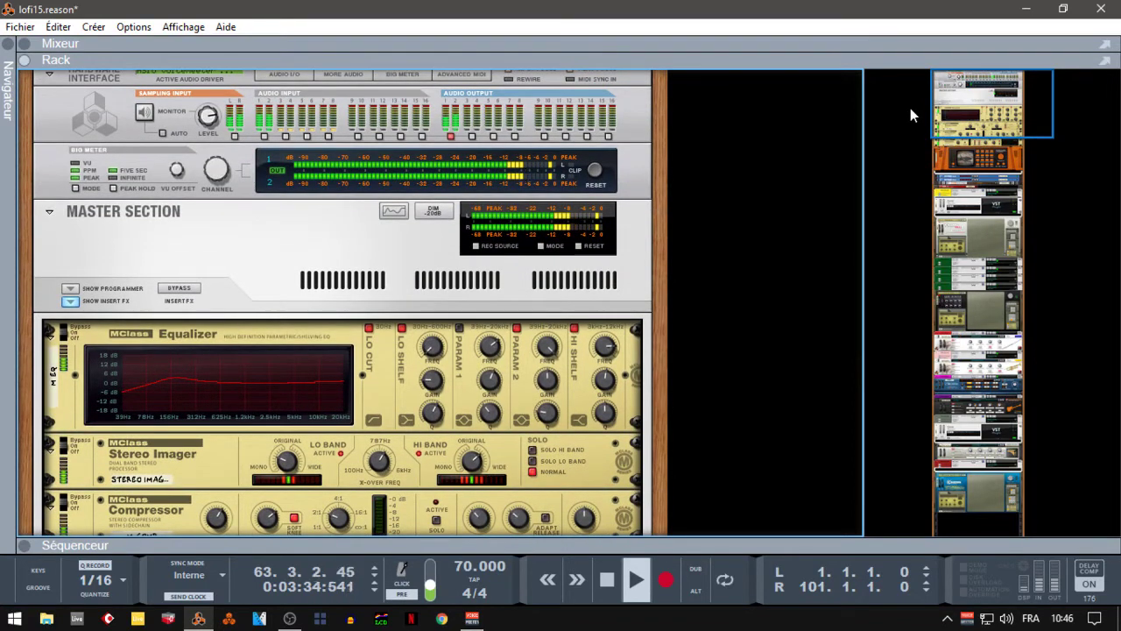
Check the song blocks in the sequencer, revisit the rack's Master Section and switch to the full mixer view
key(F7)
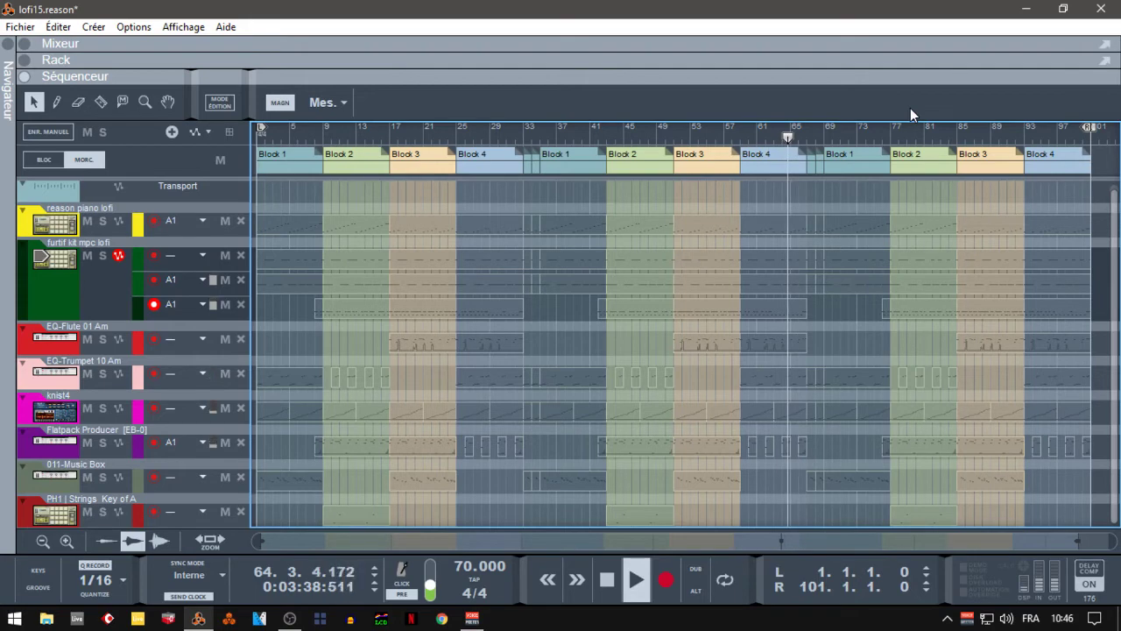
key(F6)
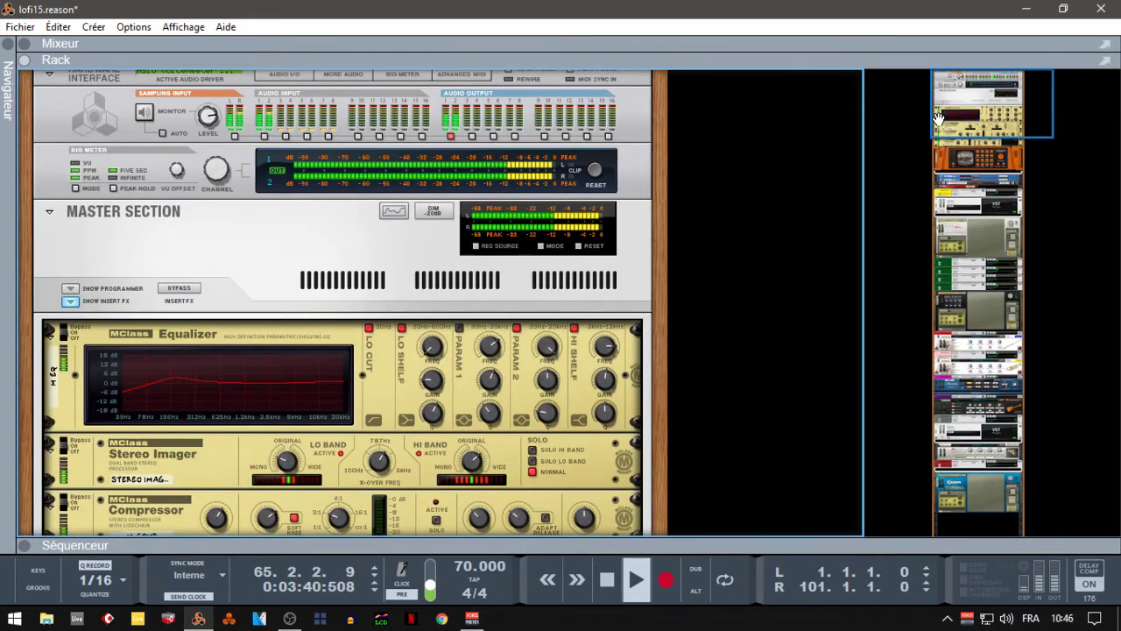
key(F5)
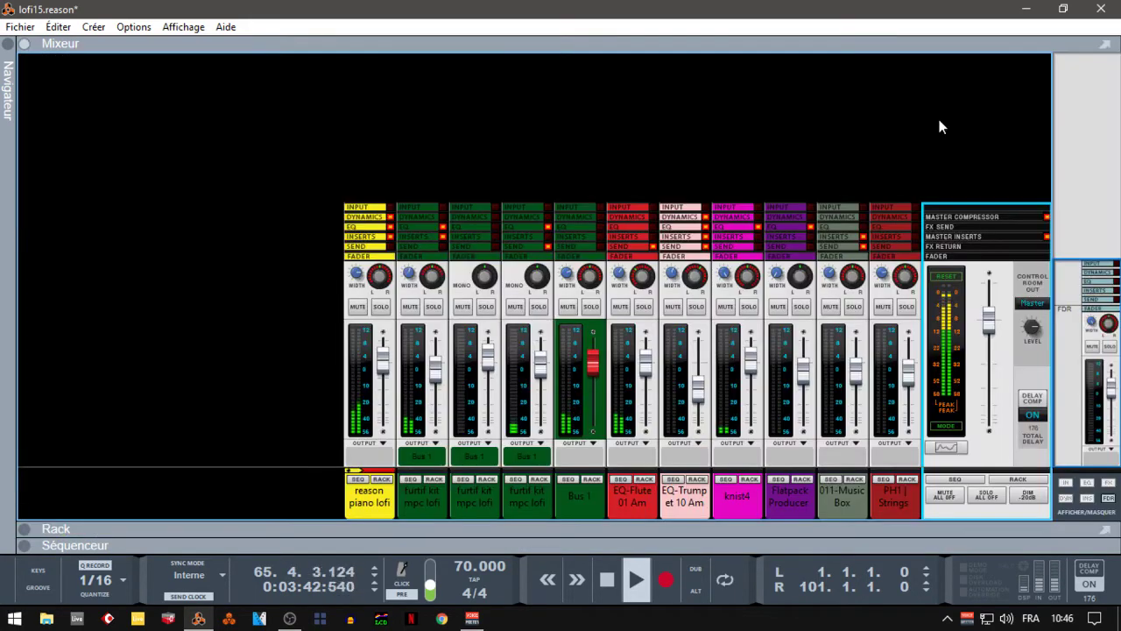
Show the rack together with the mixer and examine its devices from the Audiomatic down to the last drum machine
click(25, 529)
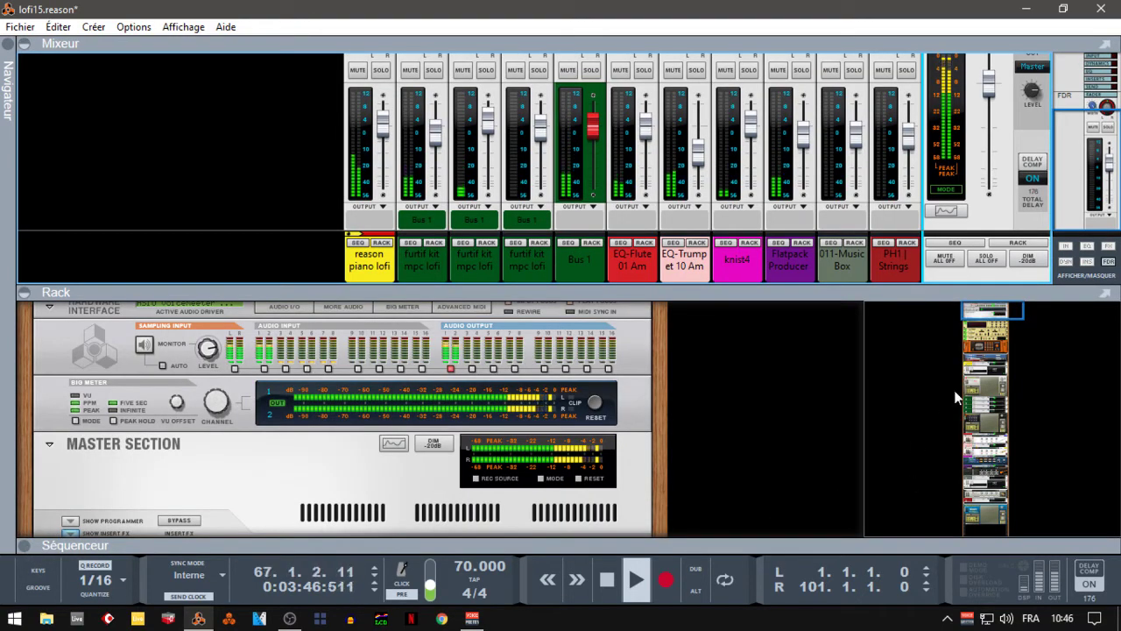
drag(981, 311, 985, 348)
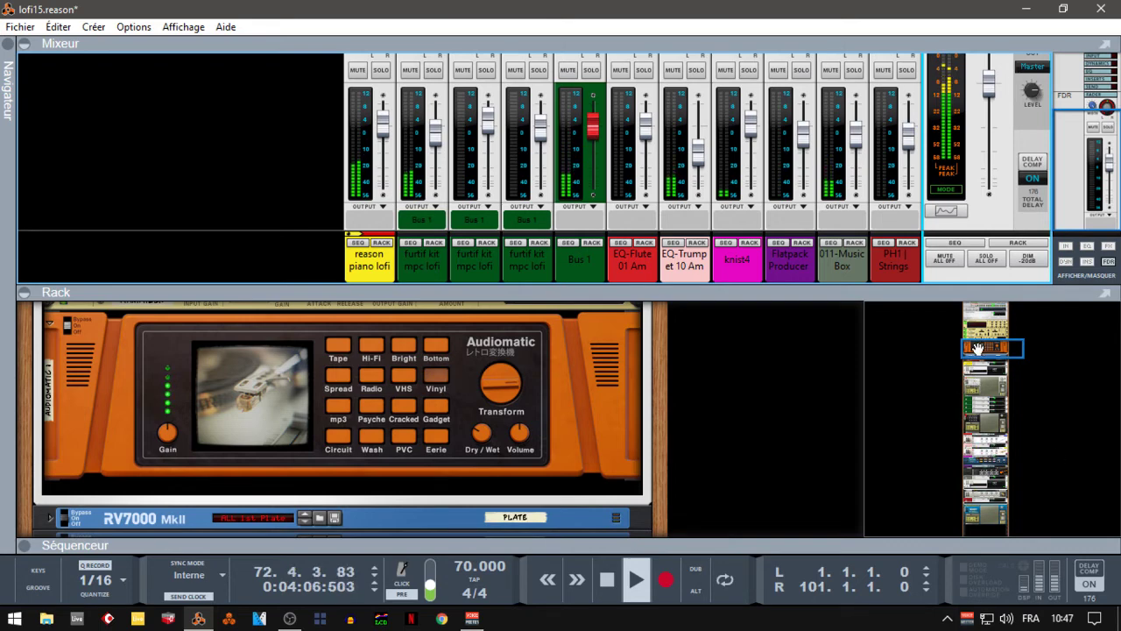
drag(979, 349, 1094, 526)
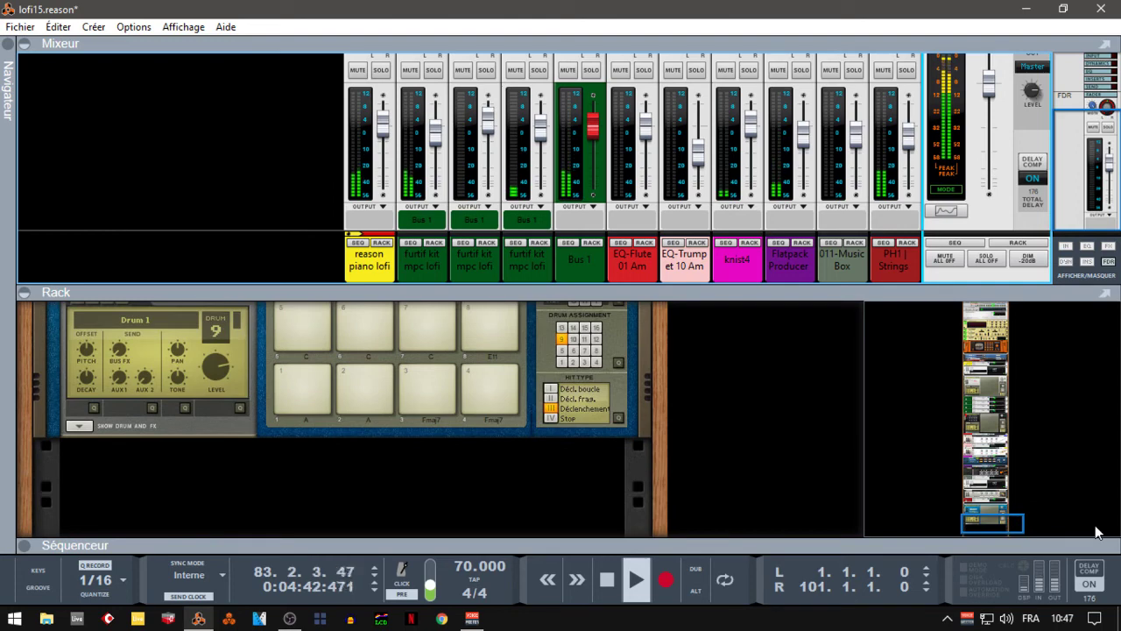
Switch to the sequencer and display the mixer together with it to watch the arrangement and channel levels during playback
key(F7)
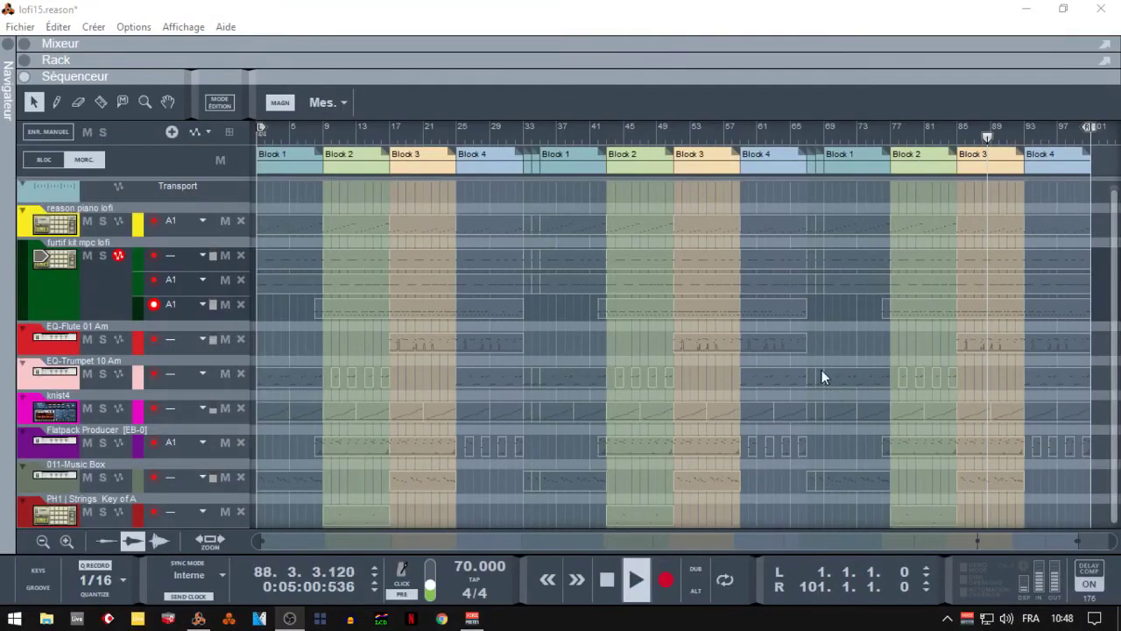
click(794, 89)
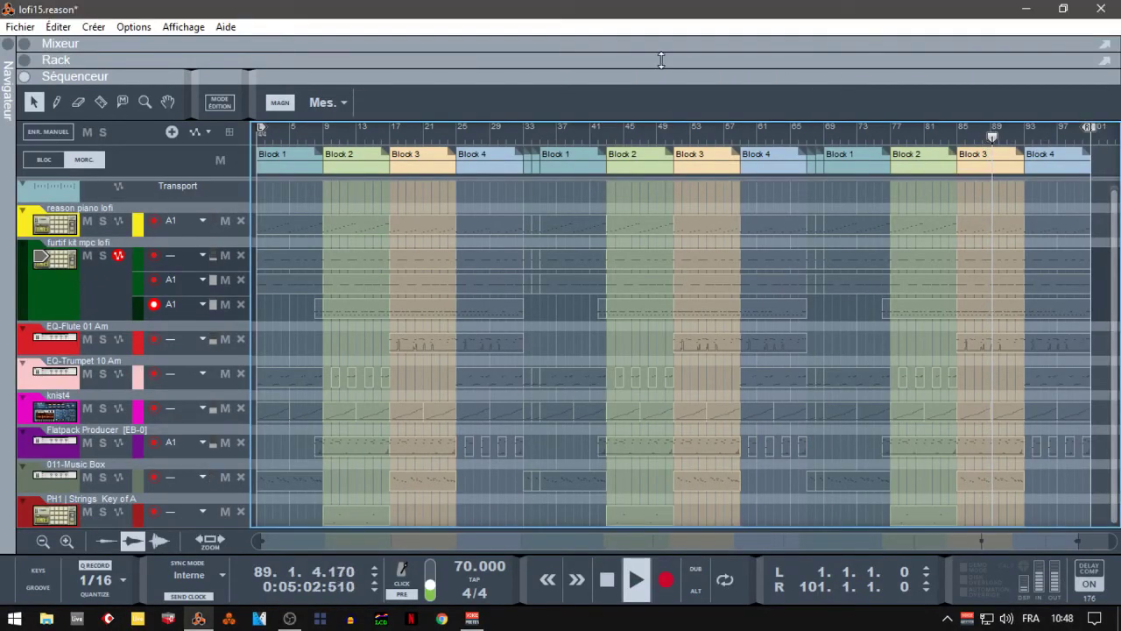
click(25, 43)
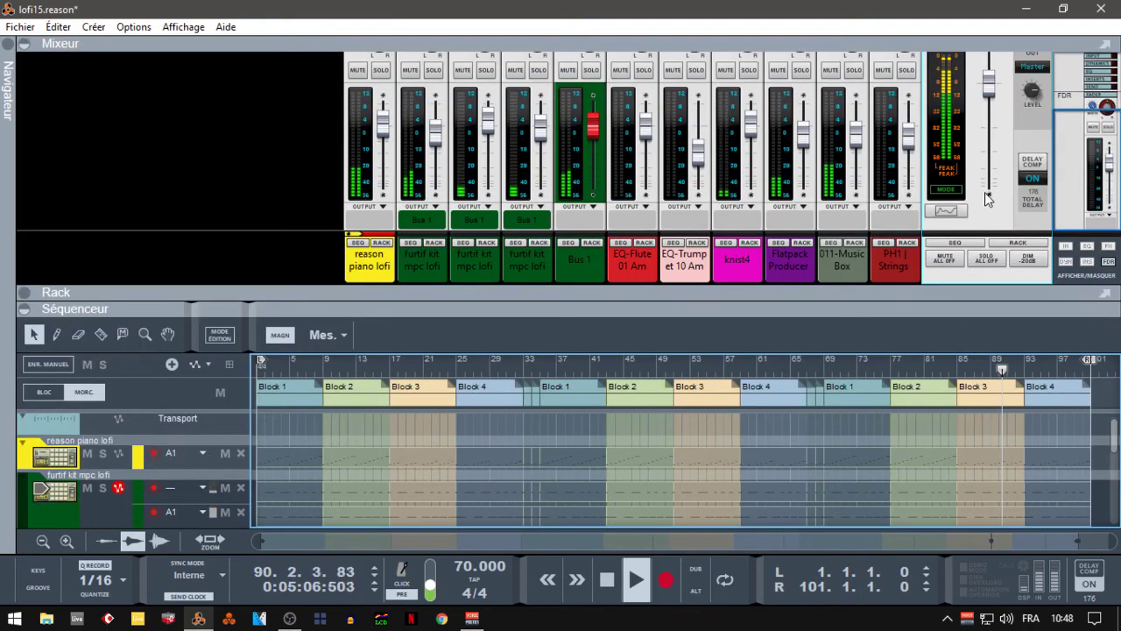